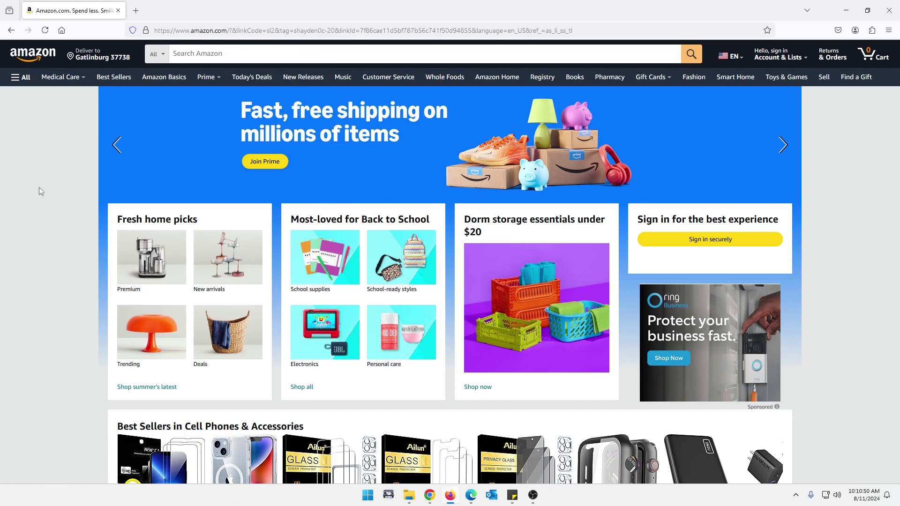
Step: Click into the Amazon search box on the Firefox motherboard results page
click(200, 56)
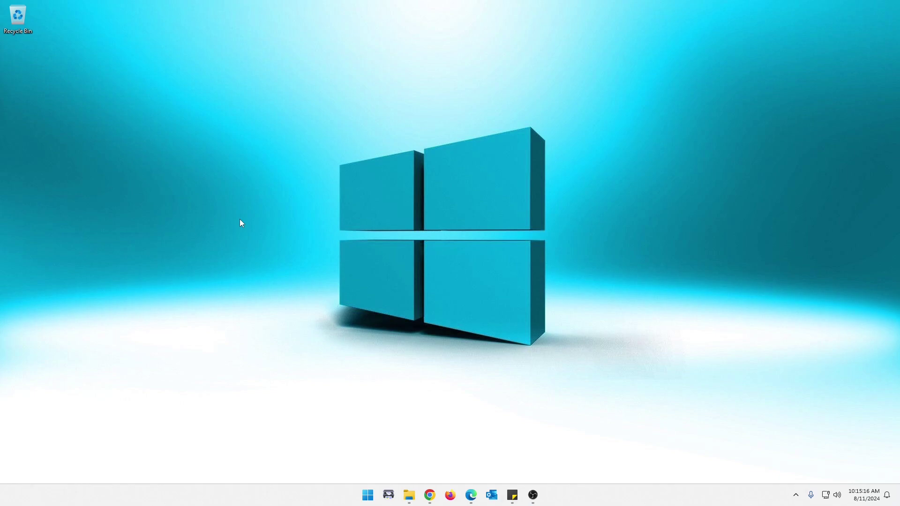
Step: Search Windows for 'services' and launch the Services console from the results
click(368, 496)
text(servic)
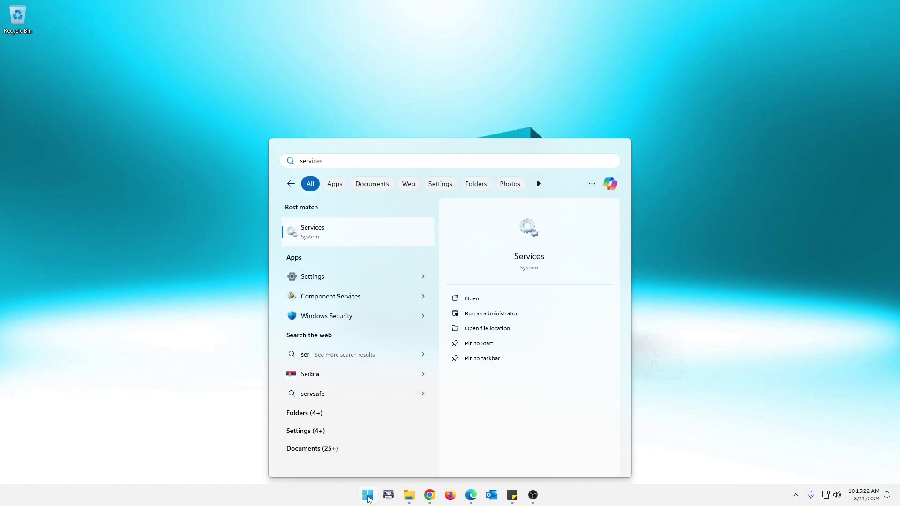
text(es)
key(Return)
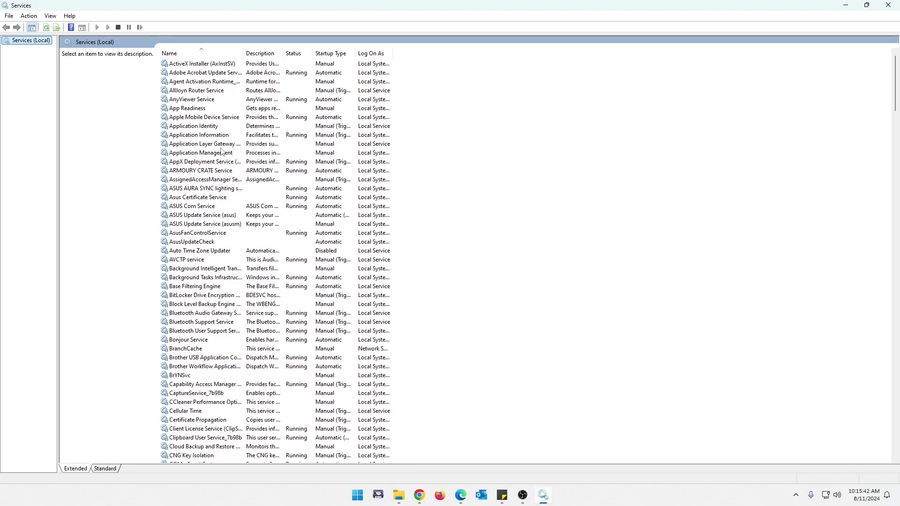
Step: Change the AssignedAccessManager Service (kiosk) startup type to Disabled and apply it
click(219, 181)
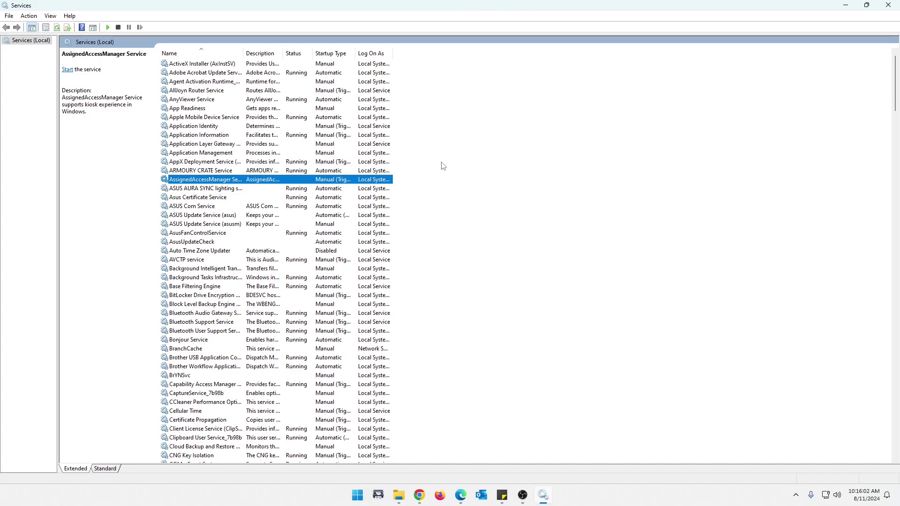
click(218, 189)
click(204, 180)
double_click(218, 180)
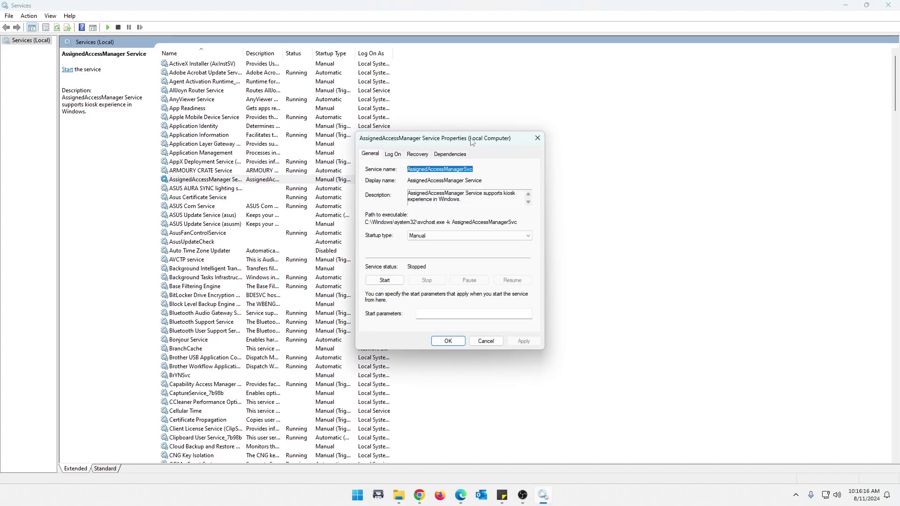
drag(469, 140, 372, 98)
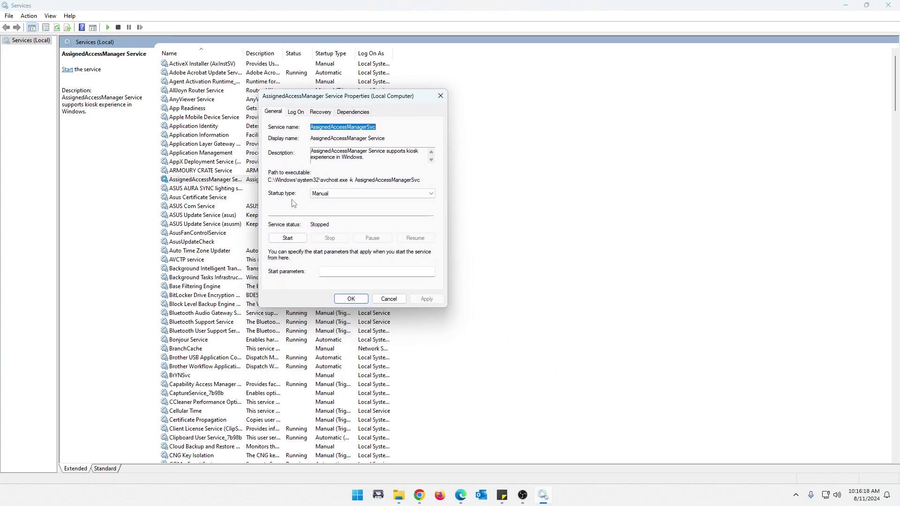
click(343, 194)
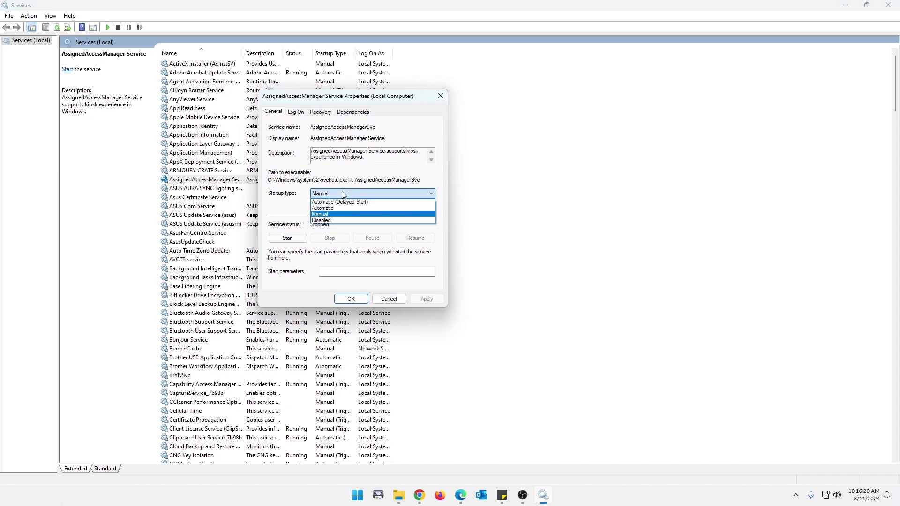
click(333, 226)
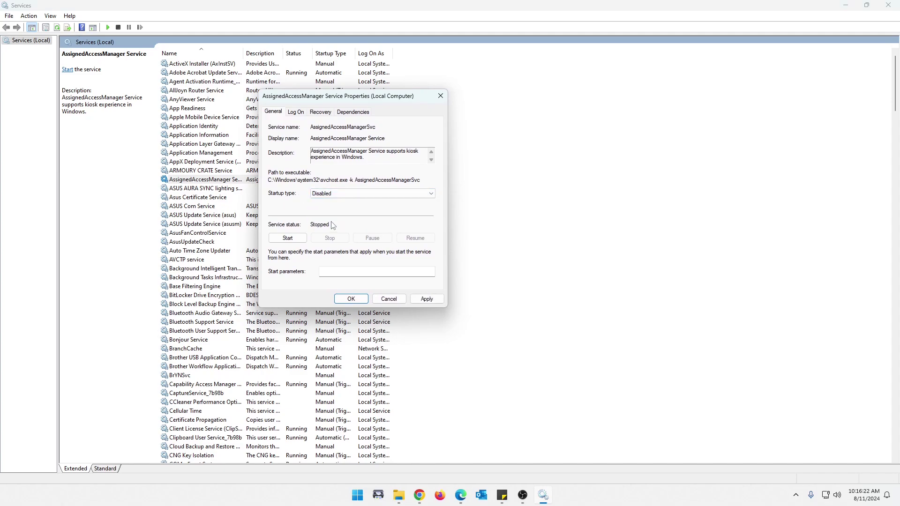
click(420, 298)
click(350, 299)
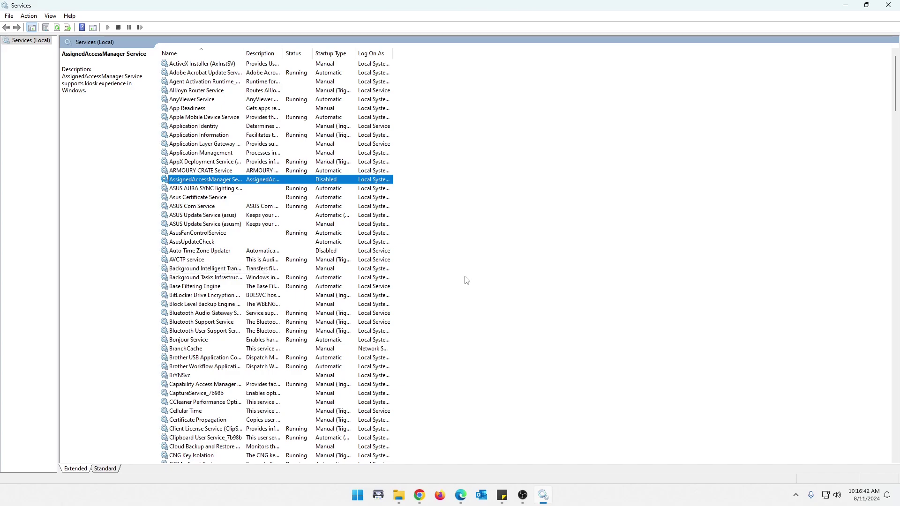
Step: Scroll to Connected User Experiences and Telemetry (DiagTrack) and set its startup type to Disabled
scroll(249, 159, down, 6)
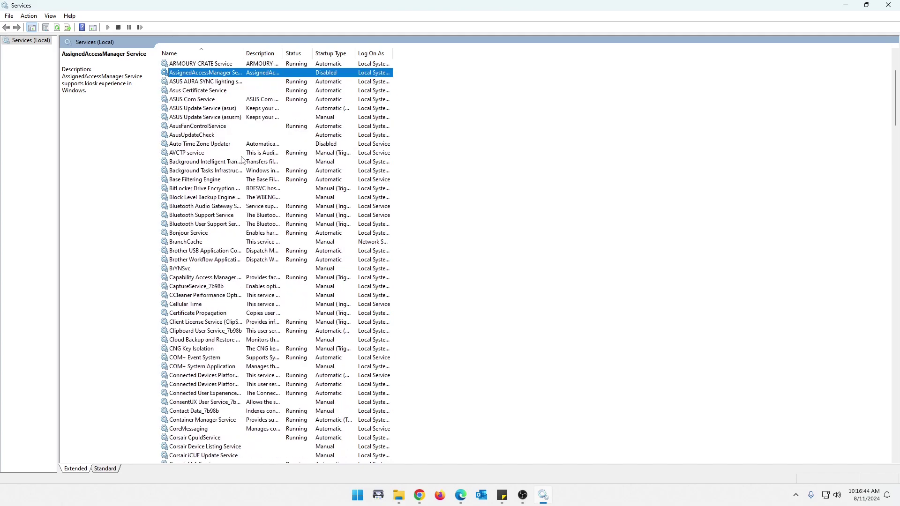
scroll(242, 159, down, 2)
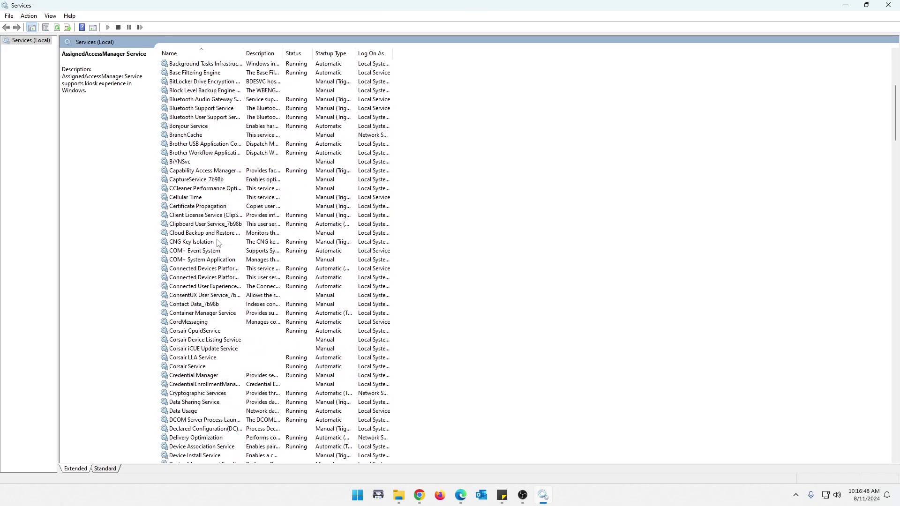
click(213, 287)
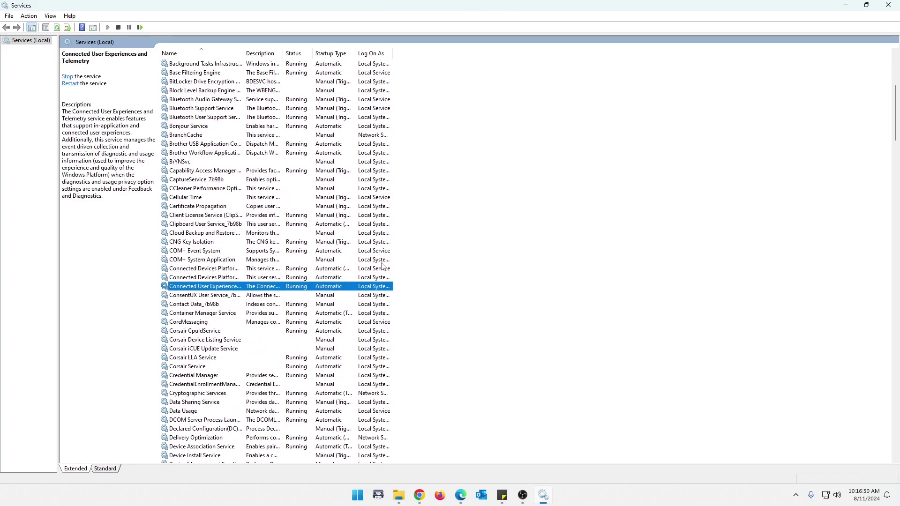
scroll(213, 288, down, 4)
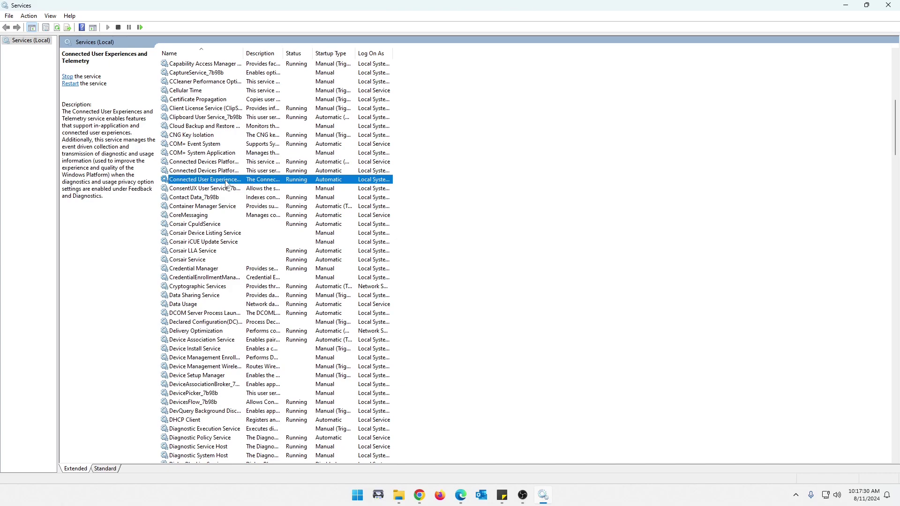
double_click(227, 182)
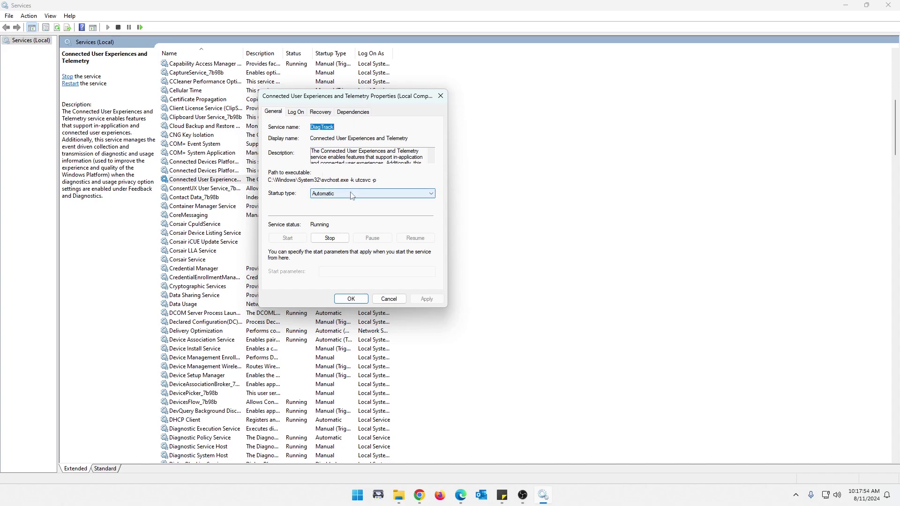
drag(337, 100, 499, 95)
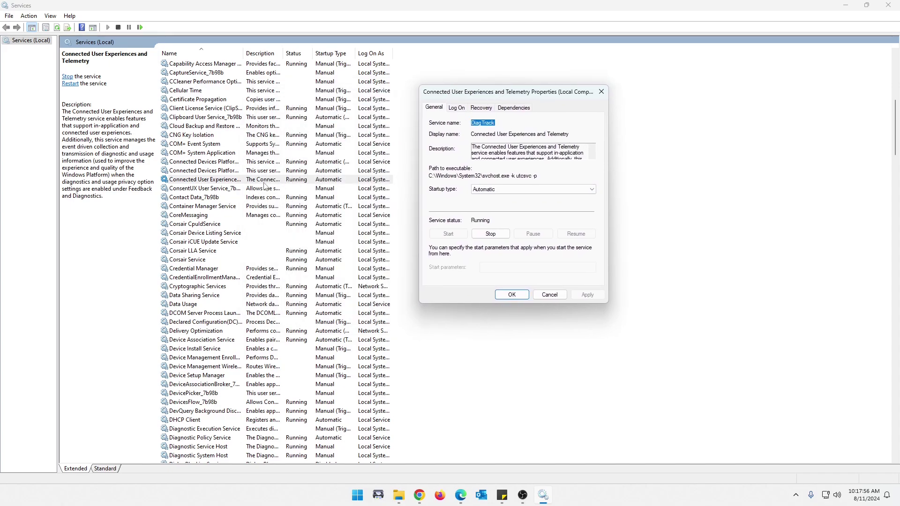
click(498, 190)
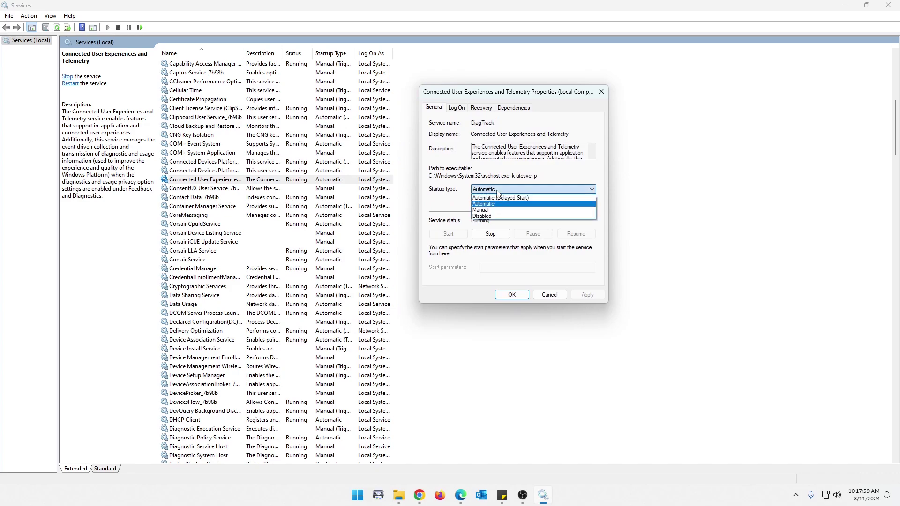
click(492, 221)
click(587, 295)
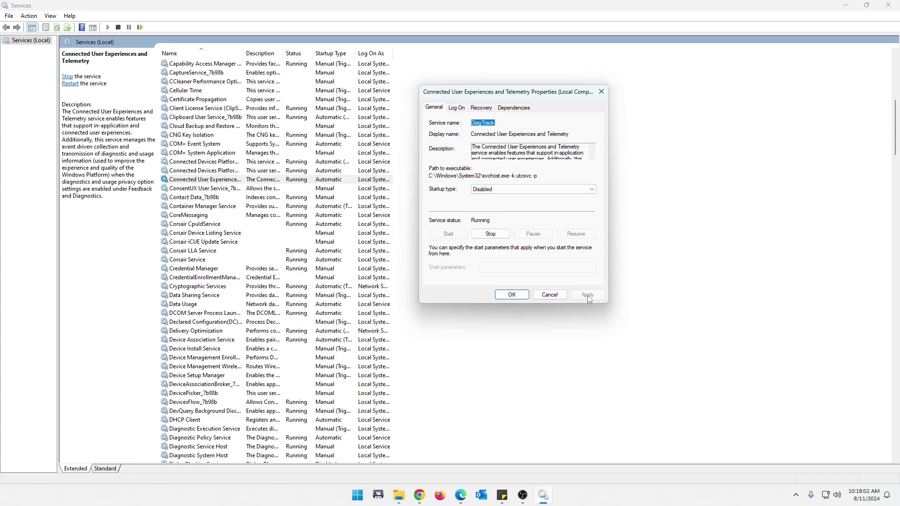
click(510, 294)
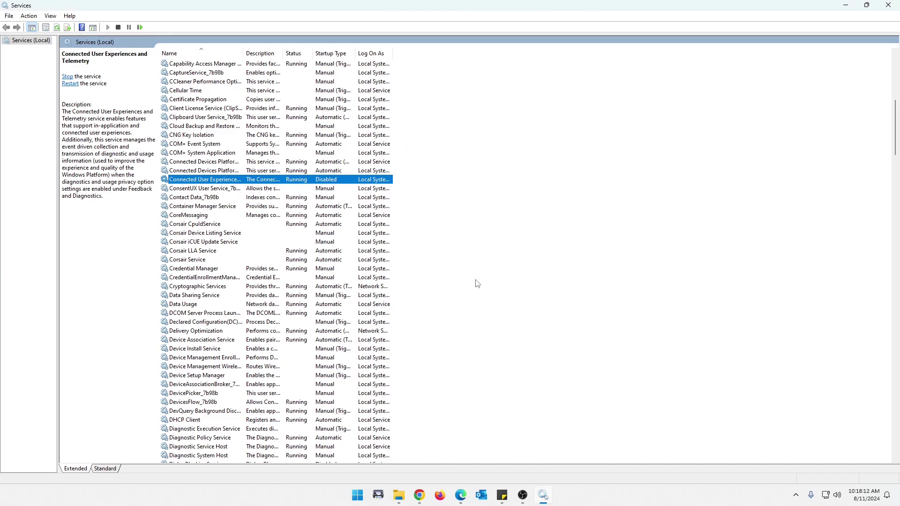
Step: Scroll to the four Diagnostic services and select Diagnostic Execution Service, still Manual (Trigger Start)
scroll(252, 247, down, 6)
scroll(251, 248, down, 5)
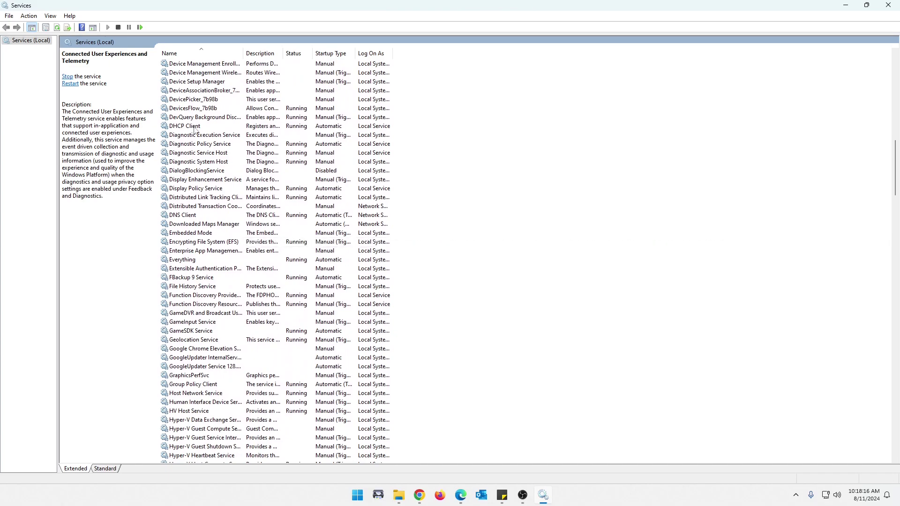
click(208, 136)
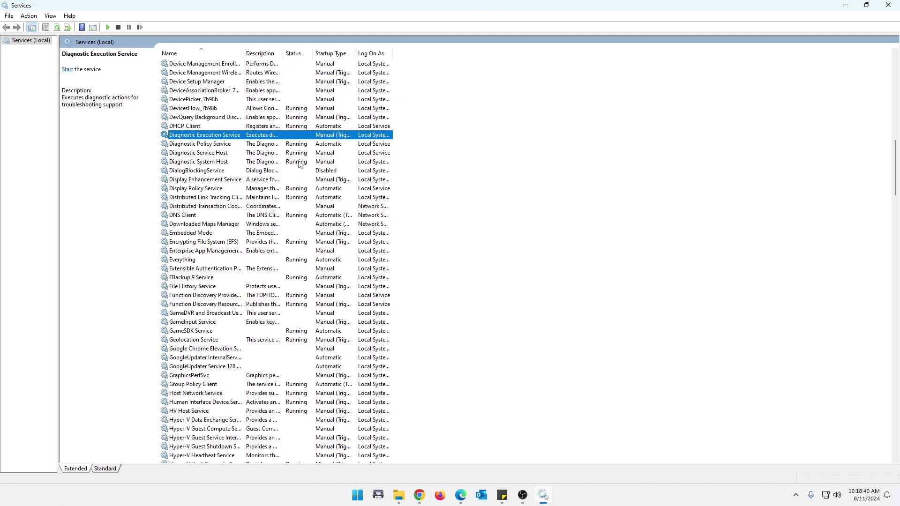
click(291, 145)
click(297, 154)
click(297, 162)
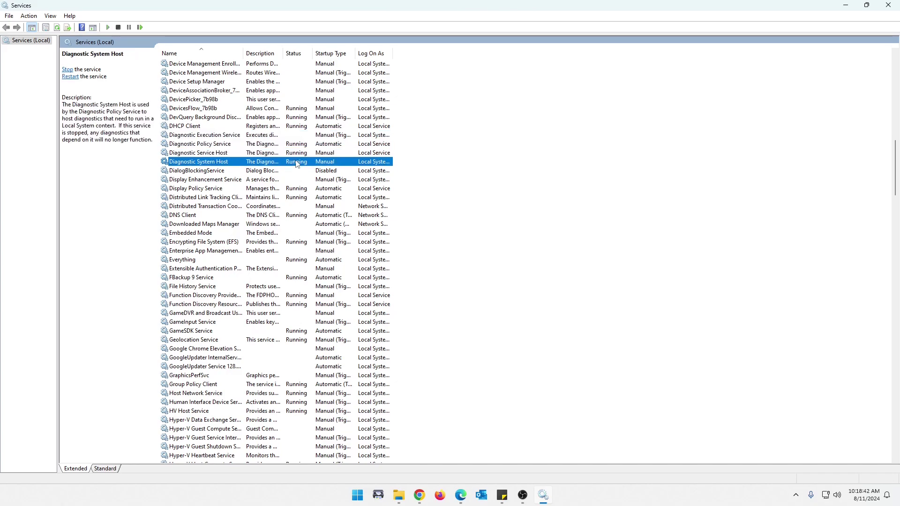
click(299, 136)
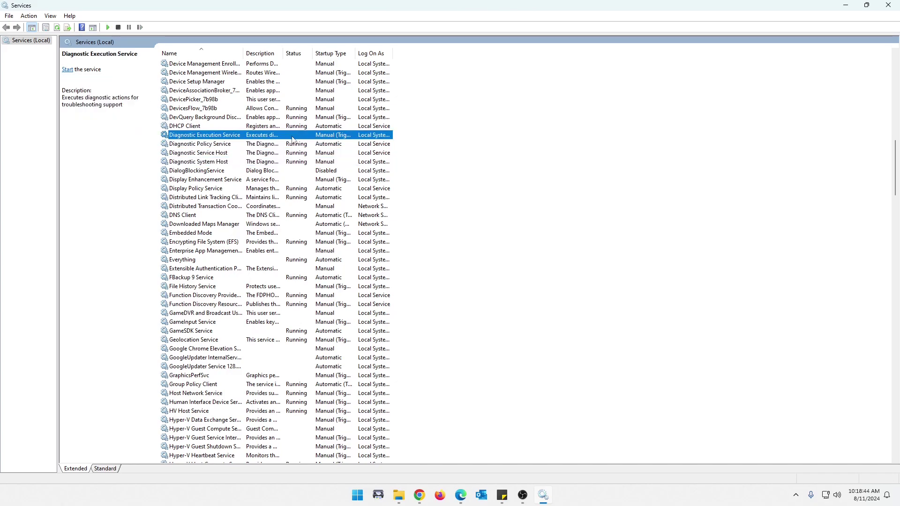
Step: Set Diagnostic Execution Service's startup type to Disabled
double_click(293, 136)
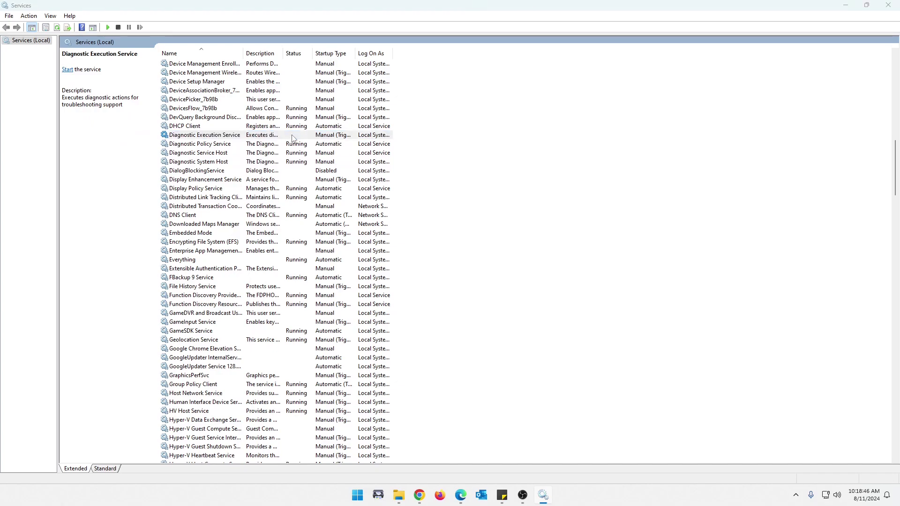
click(509, 195)
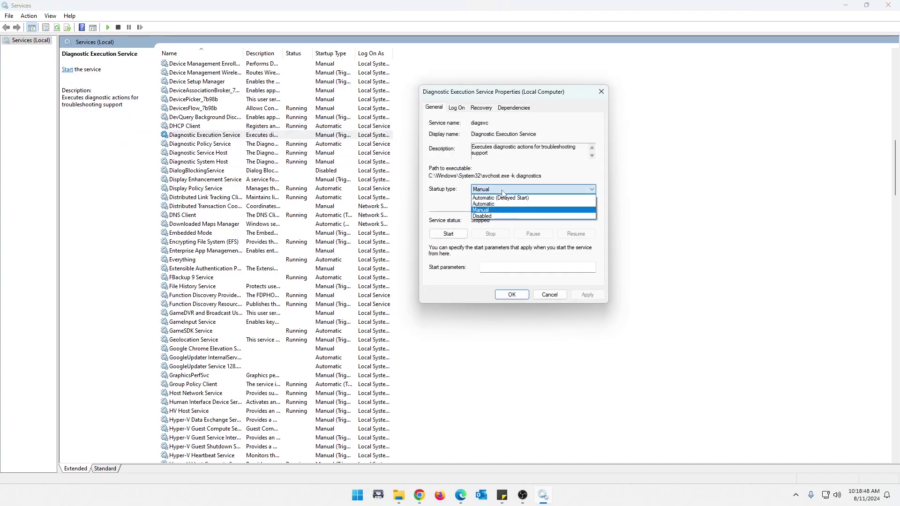
click(500, 218)
click(589, 296)
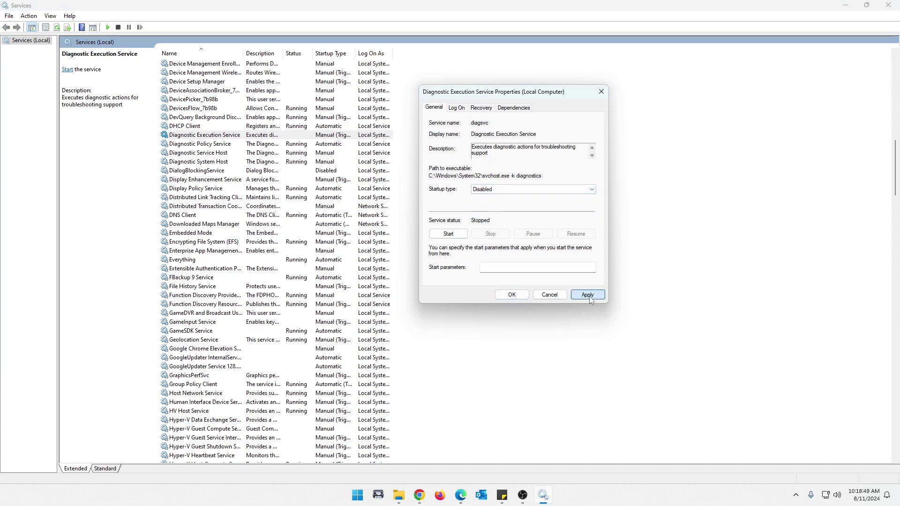
click(513, 294)
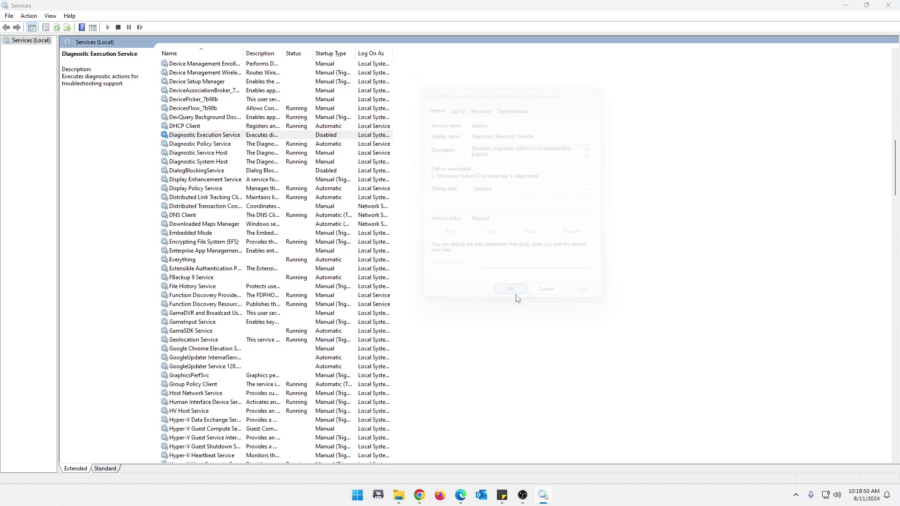
Step: Set Diagnostic Policy Service's startup type to Disabled
click(266, 145)
right_click(264, 146)
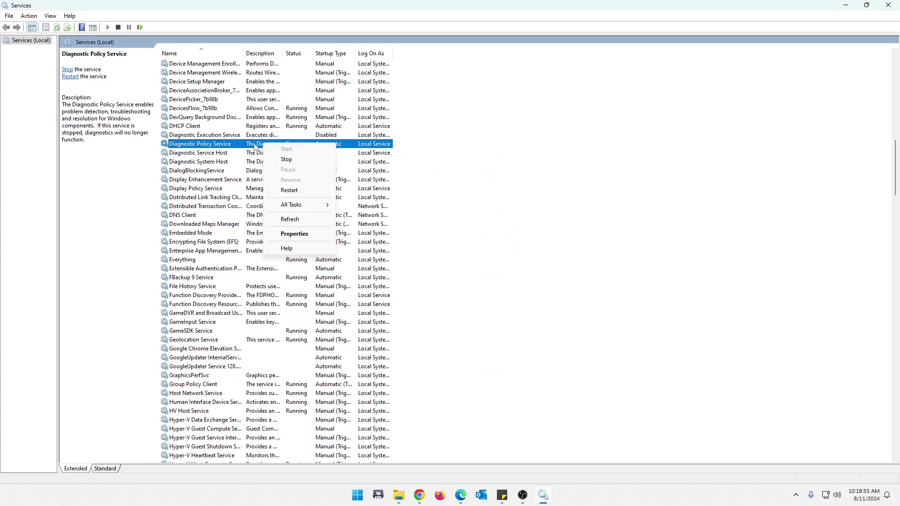
click(252, 146)
double_click(252, 145)
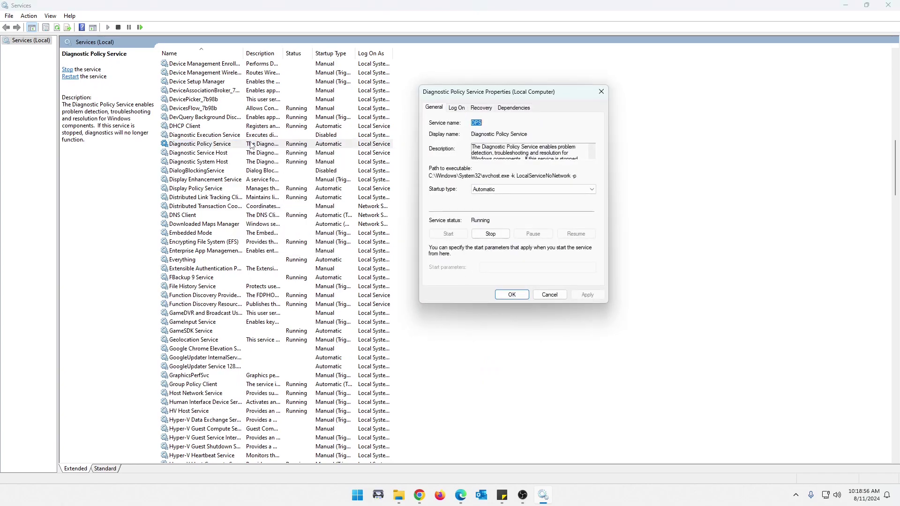
click(526, 189)
click(485, 216)
click(588, 295)
click(512, 295)
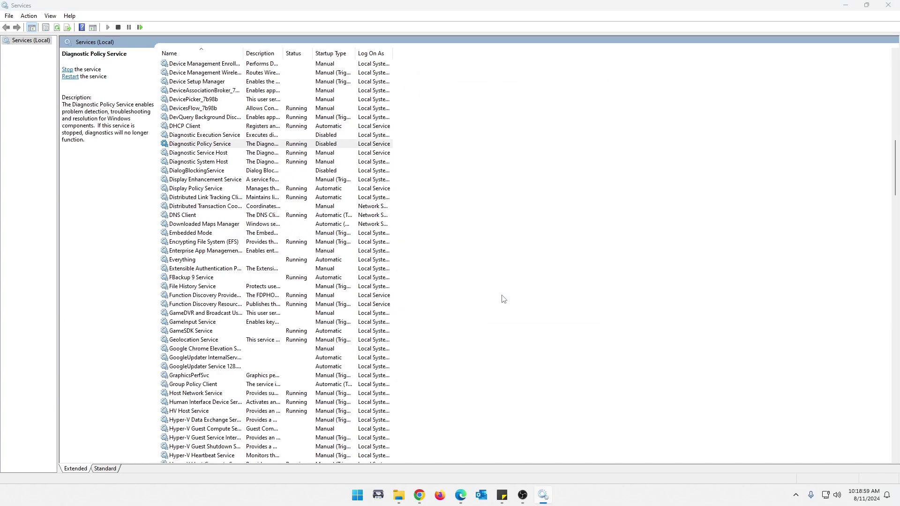
Step: Set Diagnostic Service Host's startup type to Disabled
double_click(264, 155)
click(486, 189)
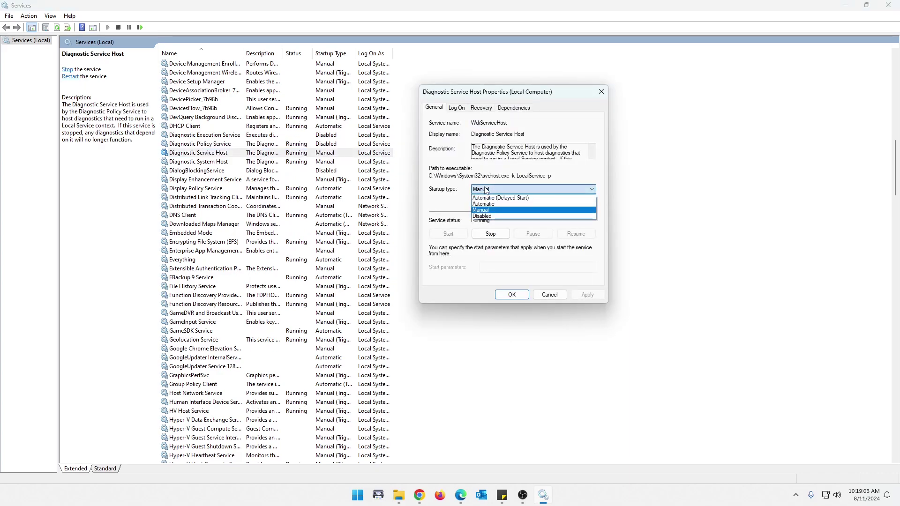
click(485, 216)
click(587, 295)
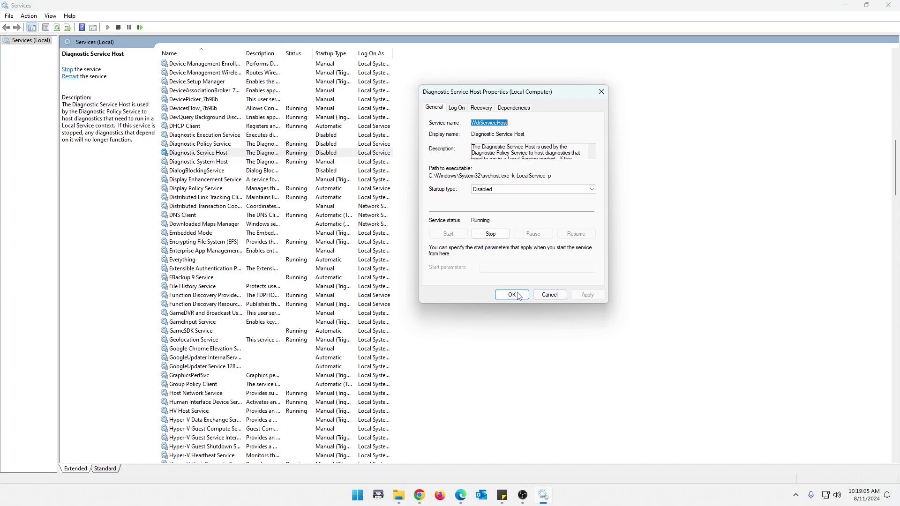
click(512, 295)
Step: Set Diagnostic System Host's startup type to Disabled
double_click(263, 162)
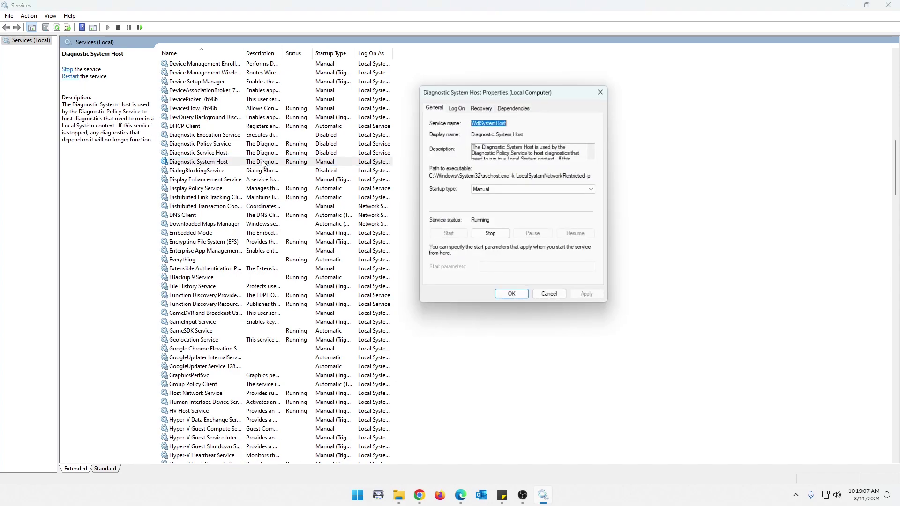
click(498, 189)
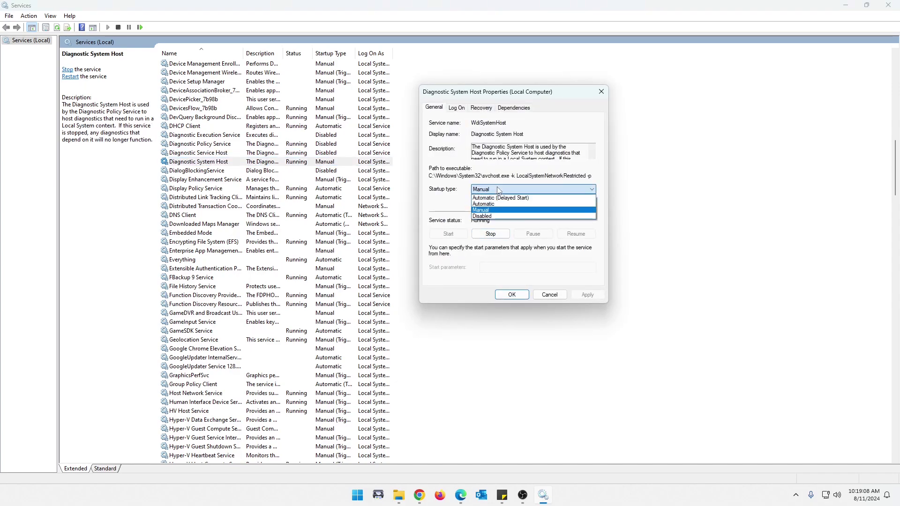
click(488, 216)
click(587, 295)
click(512, 294)
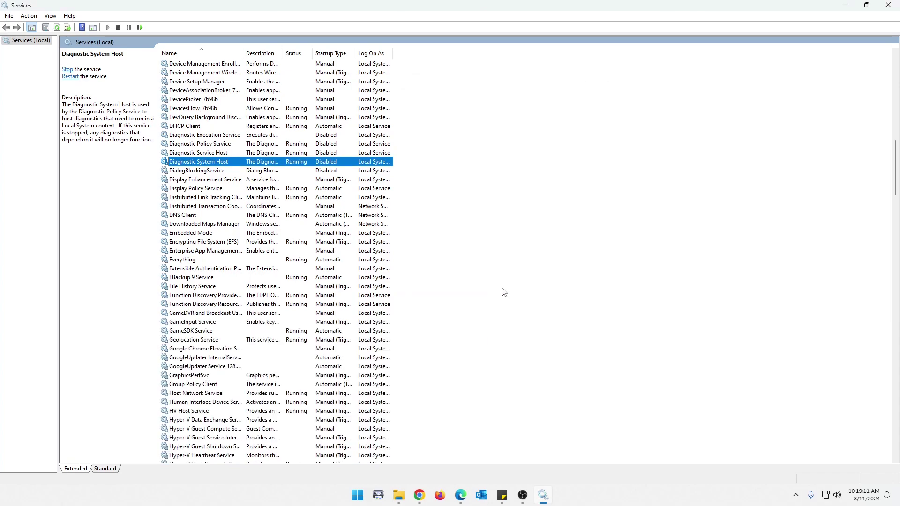
Step: Stop the running Diagnostic Policy Service from its context menu, then review the diagnostic services
click(327, 136)
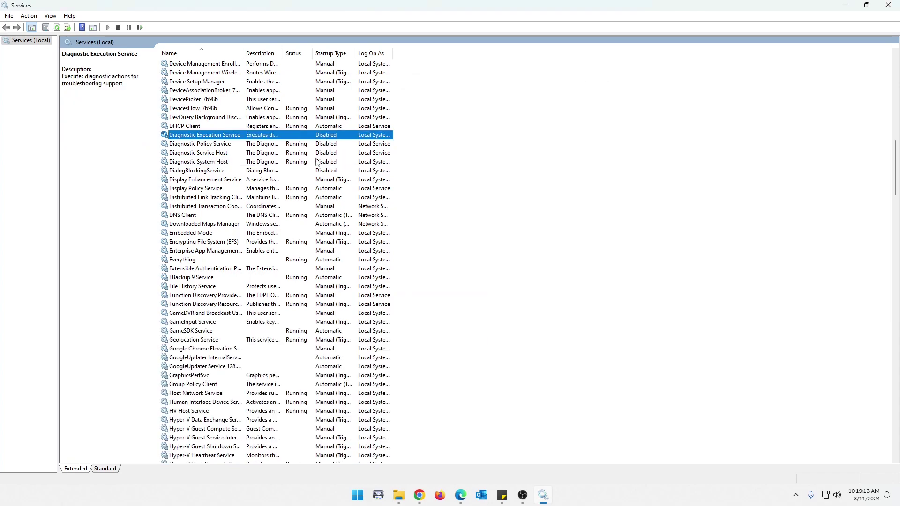
right_click(298, 144)
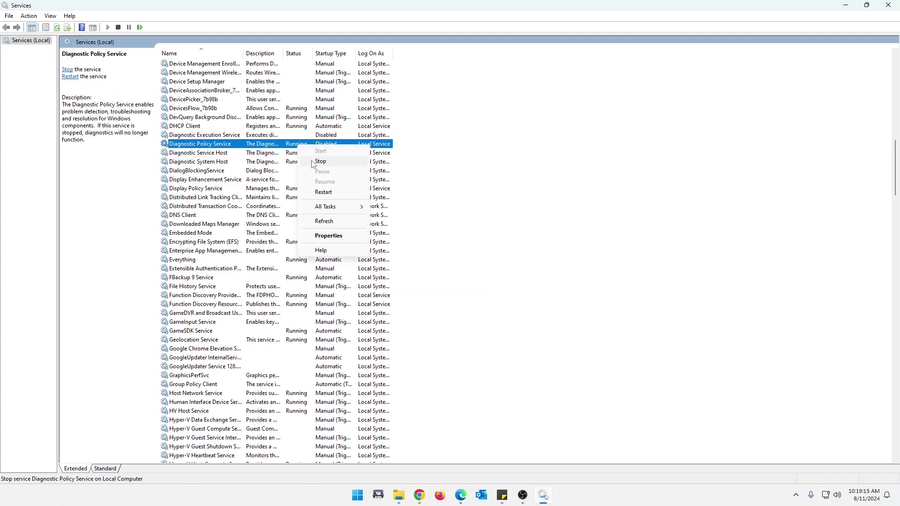
click(321, 161)
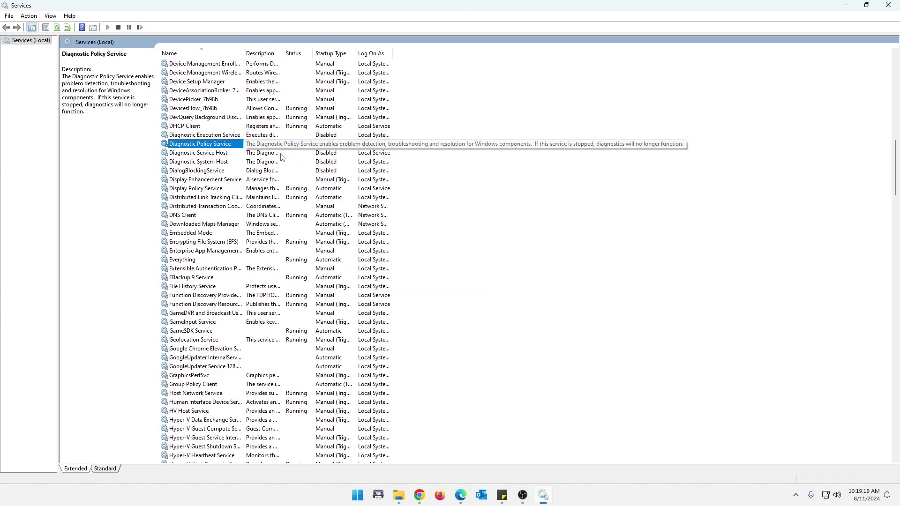
right_click(282, 154)
click(285, 163)
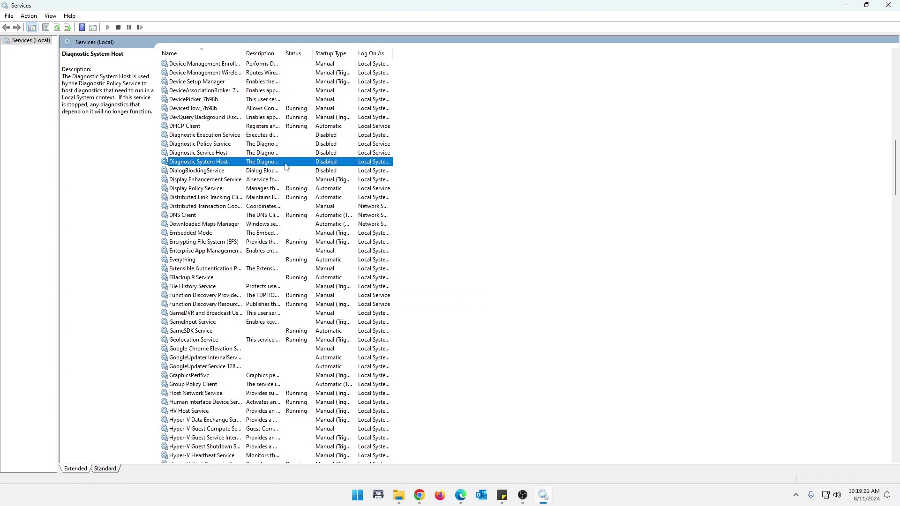
click(230, 145)
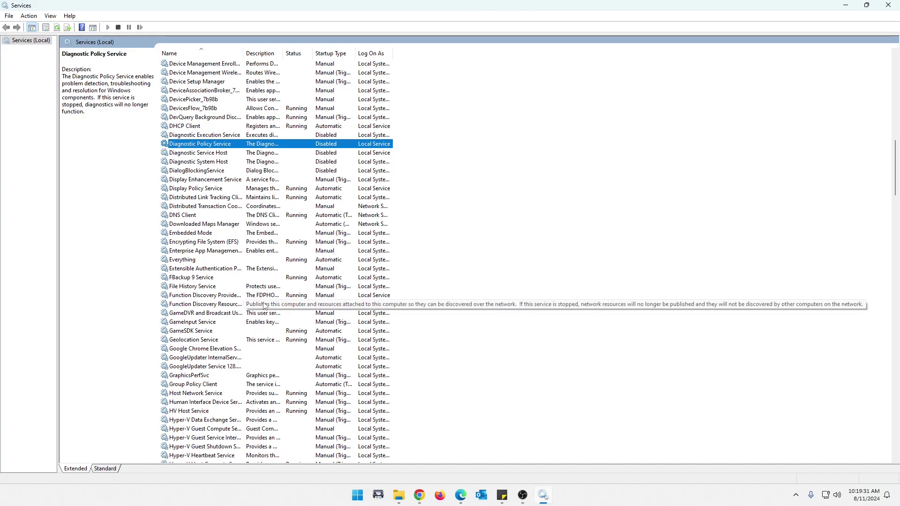
Step: Scroll down and select Geolocation Service, running with Manual (Trigger Start) startup
scroll(223, 216, down, 7)
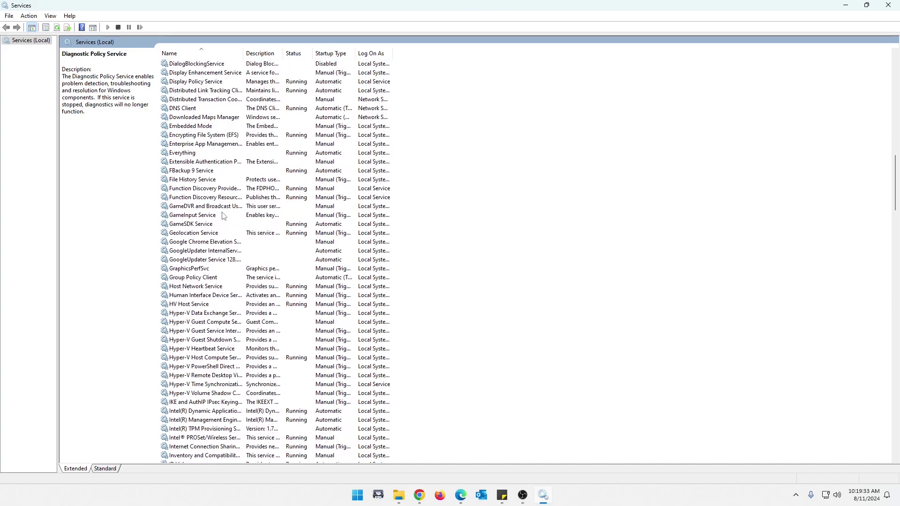
scroll(223, 216, down, 2)
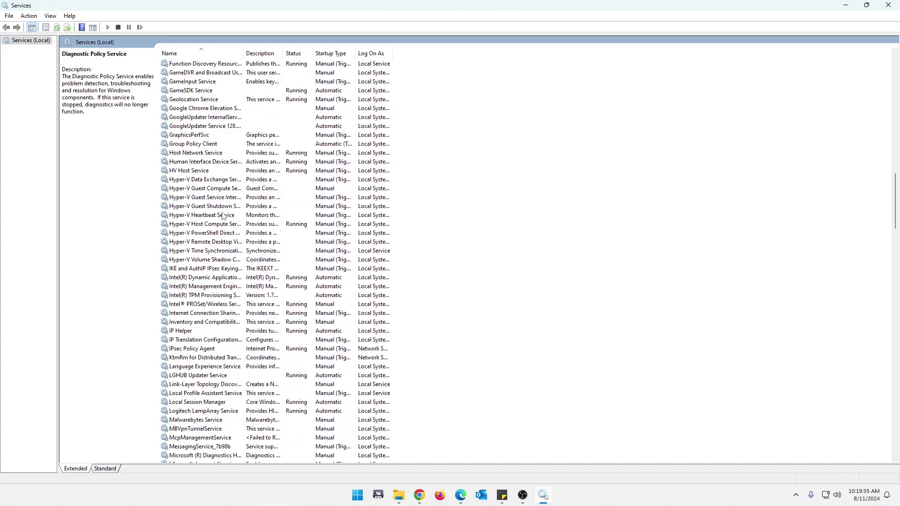
click(210, 100)
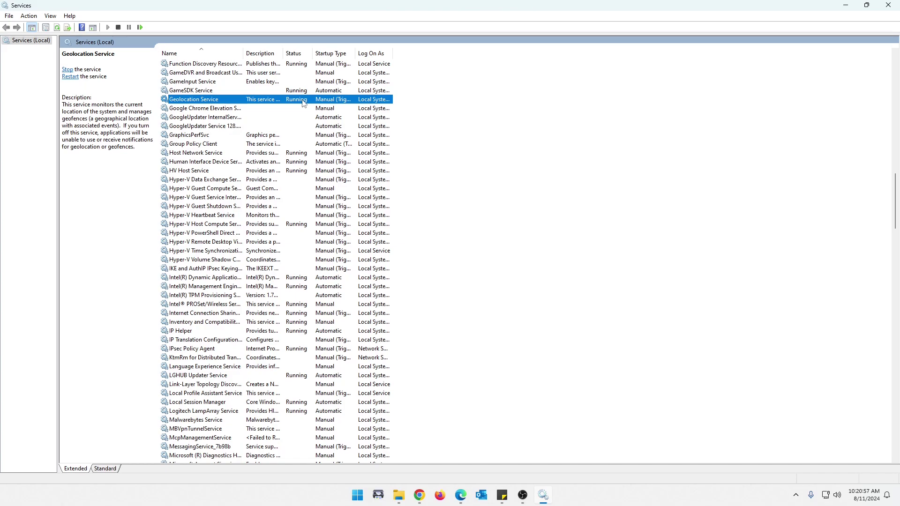
Step: Open Geolocation Service properties and cancel, keeping its startup type at Manual
double_click(304, 100)
click(477, 189)
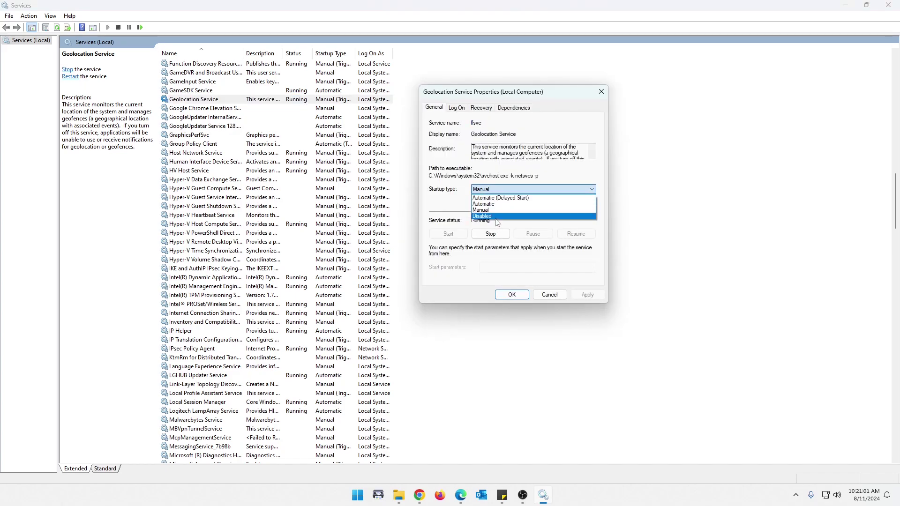
click(558, 276)
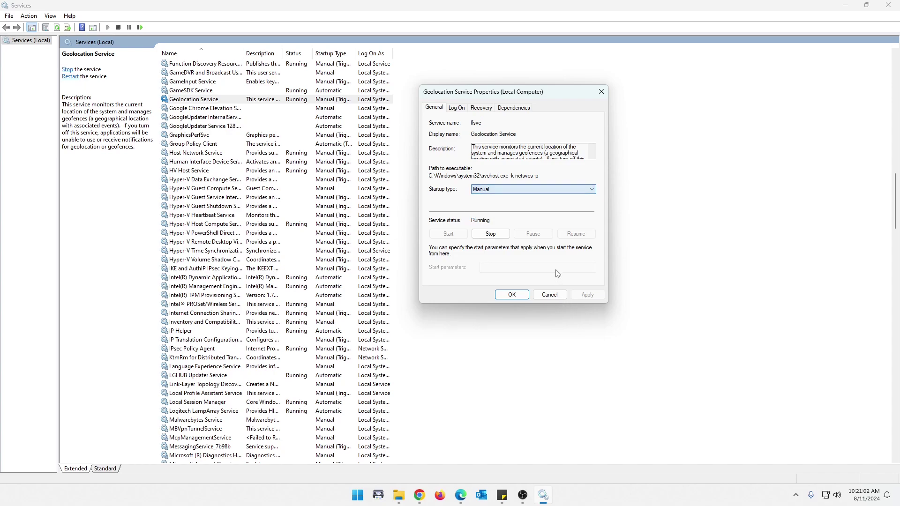
click(554, 295)
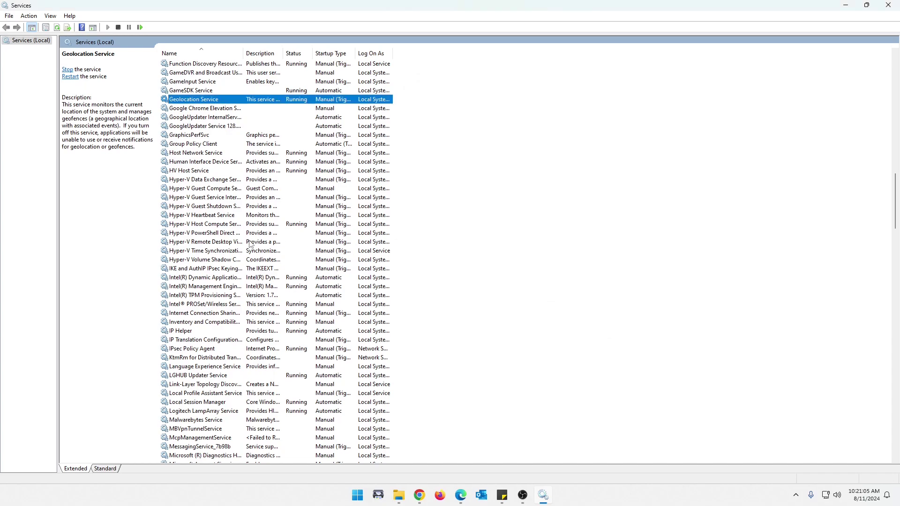
Step: Scroll to the bottom of the list and select Xbox Accessory Management Service
scroll(249, 244, down, 20)
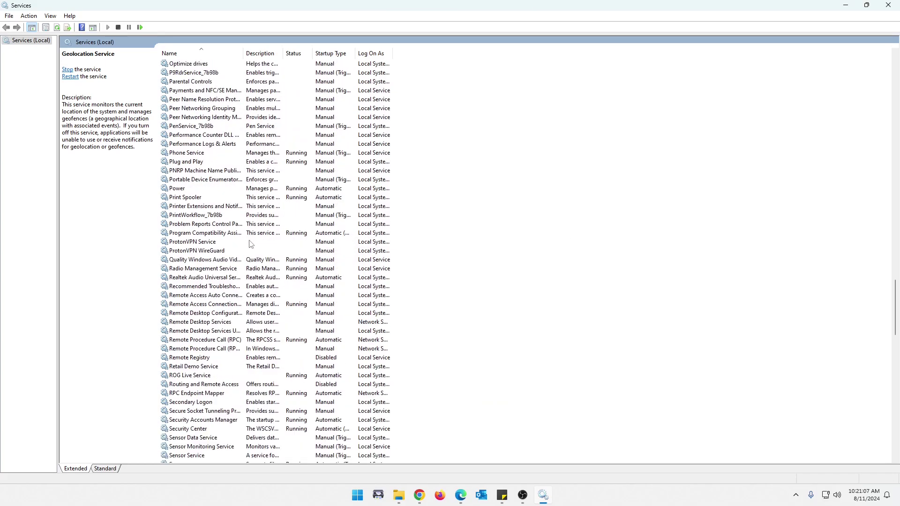
scroll(250, 243, down, 8)
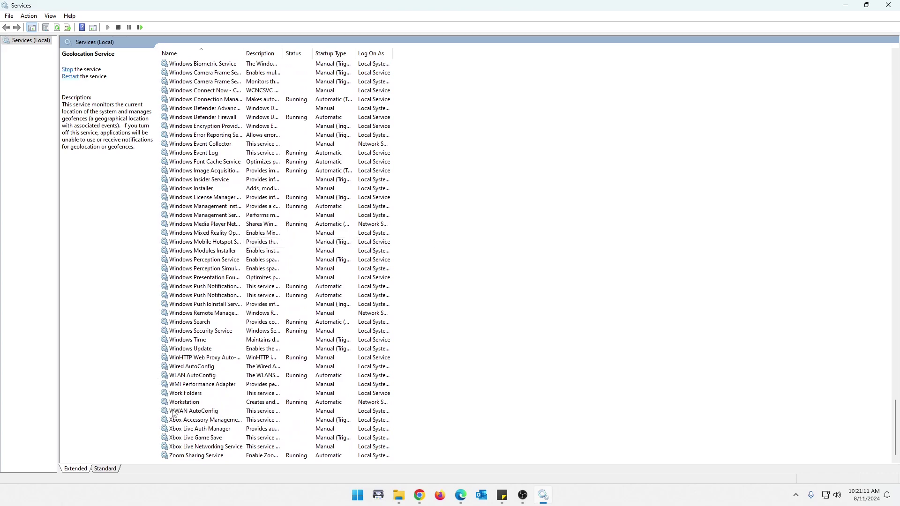
click(199, 423)
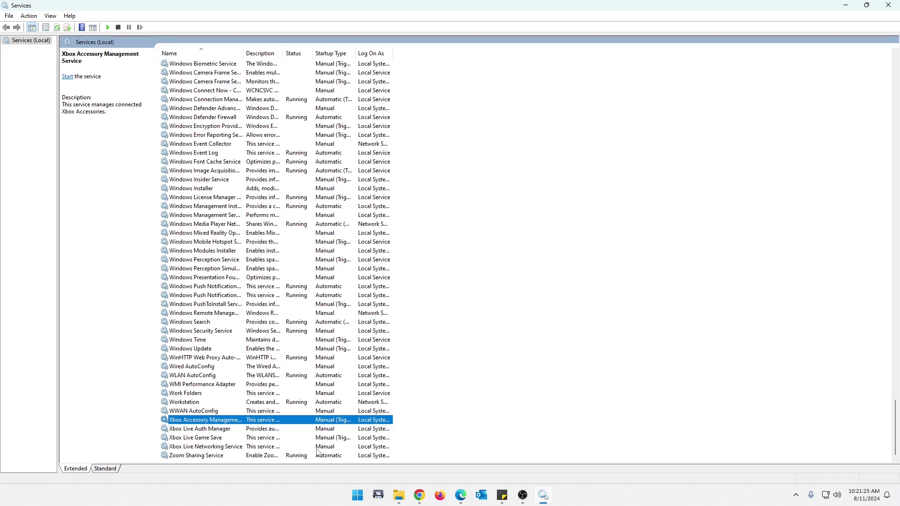
Step: Set Xbox Accessory Management Service's startup type to Disabled
right_click(256, 423)
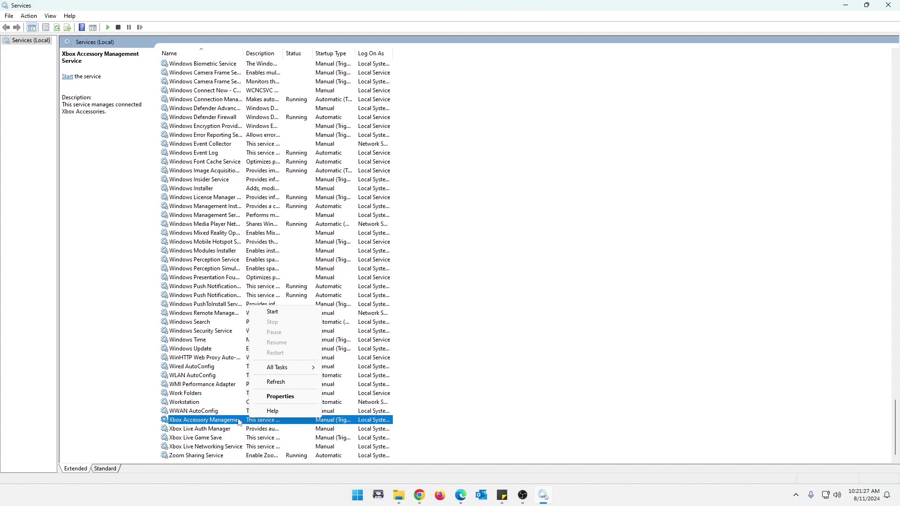
double_click(234, 421)
click(486, 188)
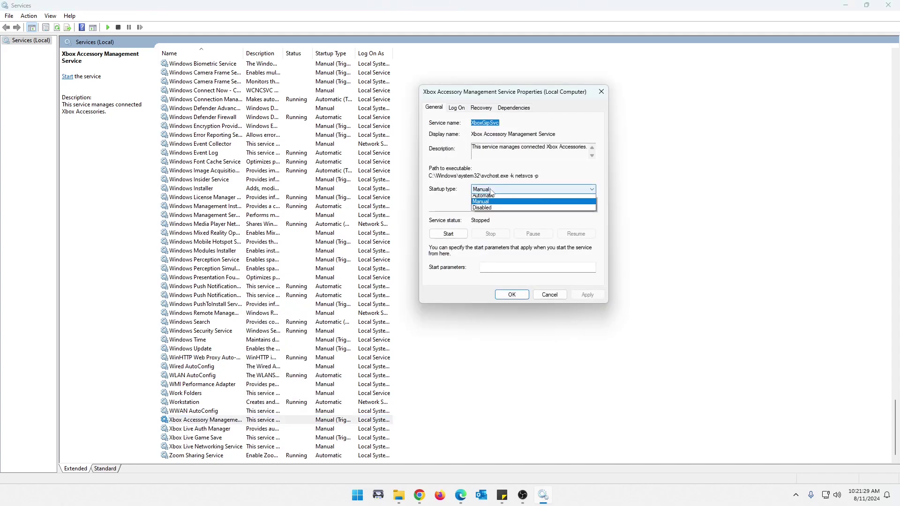
click(490, 211)
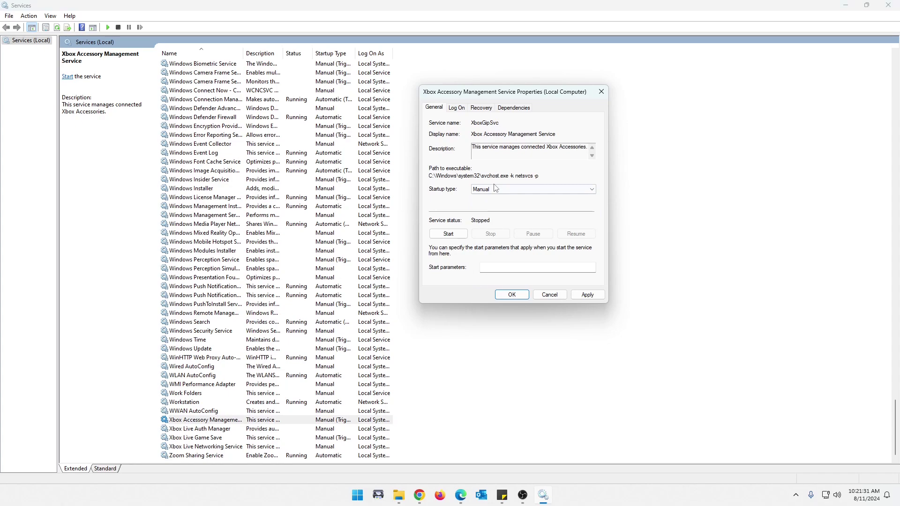
click(495, 190)
click(494, 216)
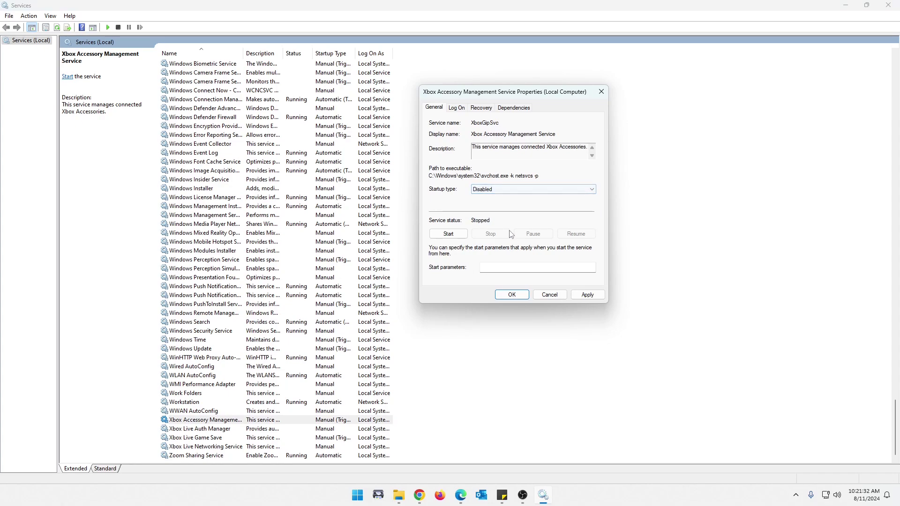
click(587, 296)
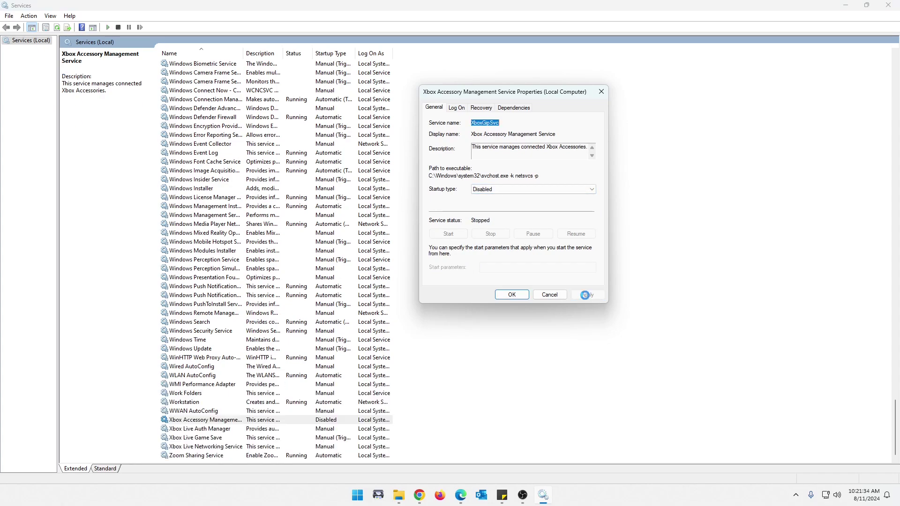
click(512, 295)
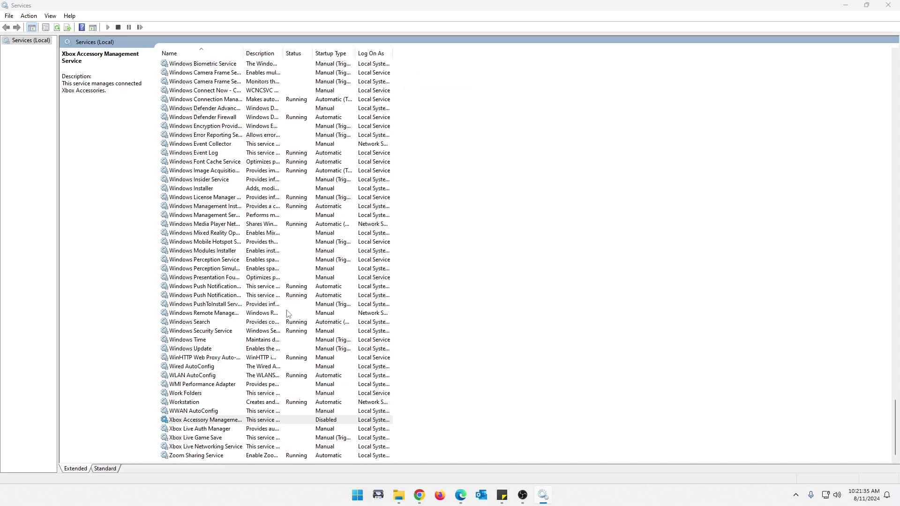
Step: Set Xbox Live Auth Manager's startup type to Disabled
click(227, 431)
right_click(225, 429)
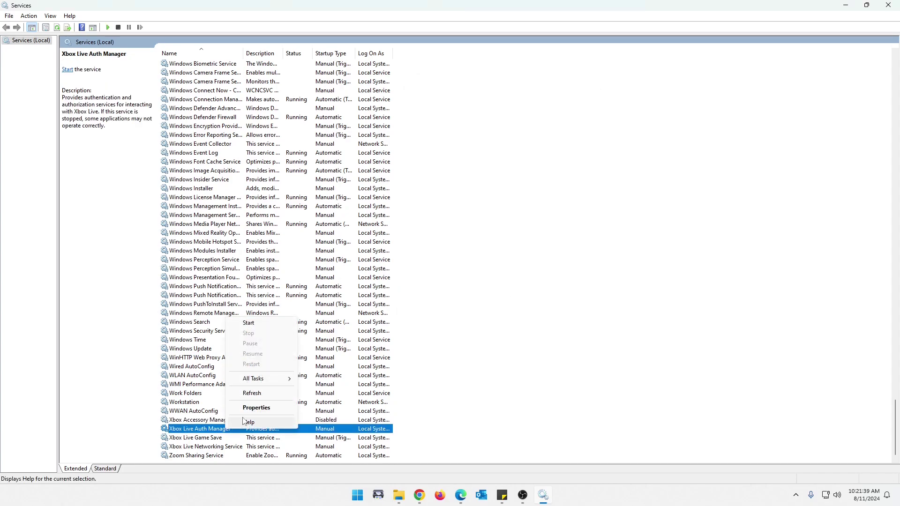
double_click(197, 431)
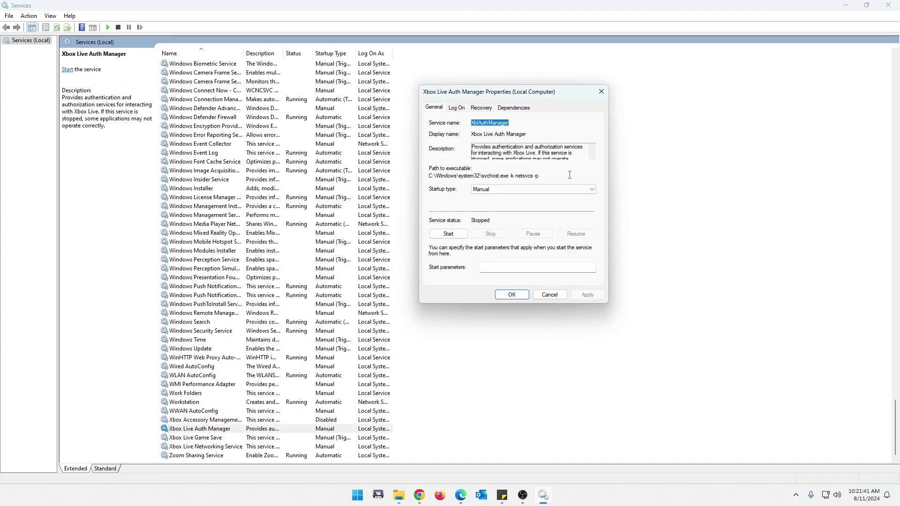
click(510, 190)
click(507, 213)
click(512, 294)
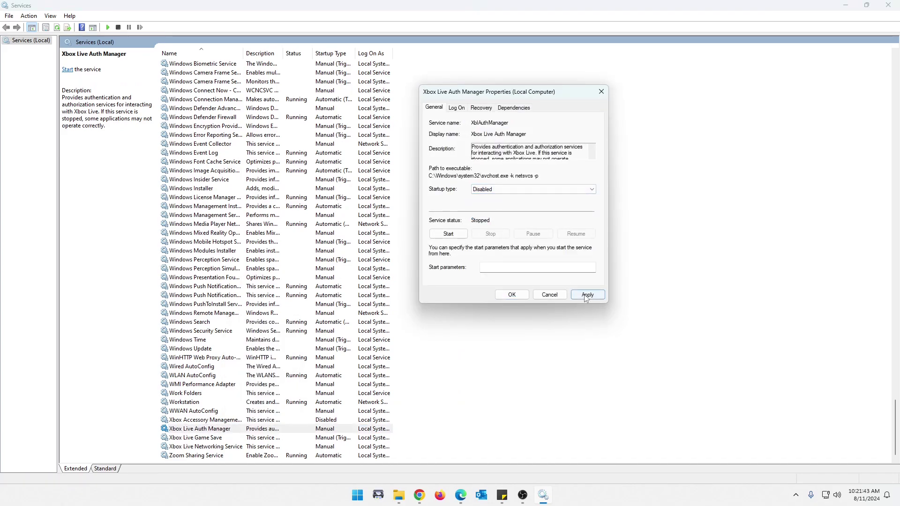
Step: Set Xbox Live Game Save's startup type to Disabled
click(215, 440)
double_click(216, 440)
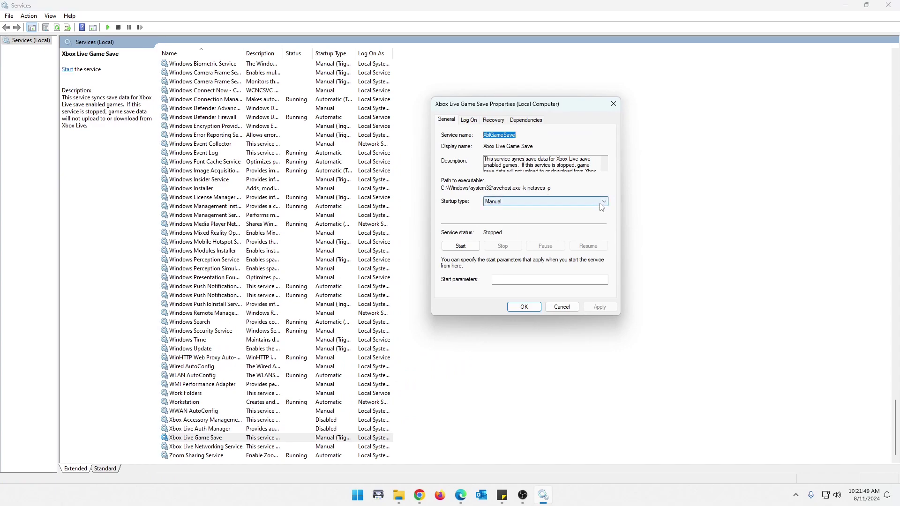
click(516, 201)
click(515, 231)
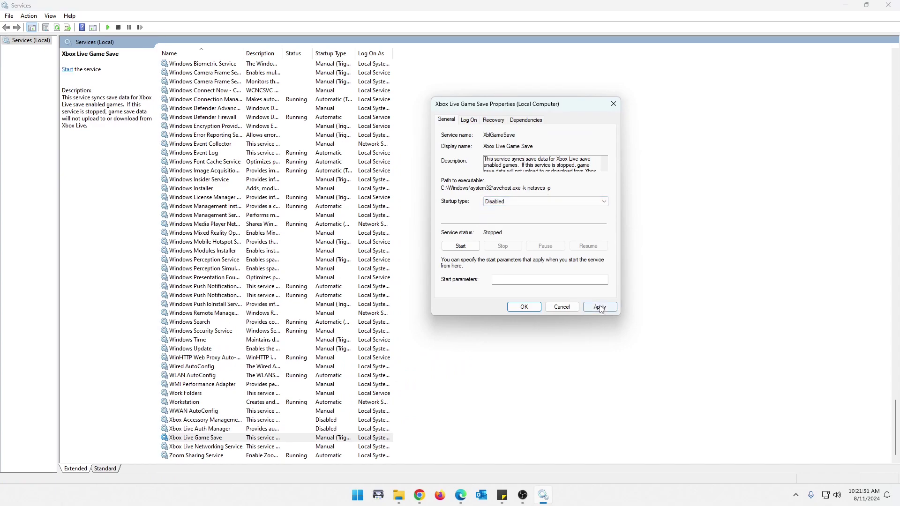
click(600, 307)
click(524, 307)
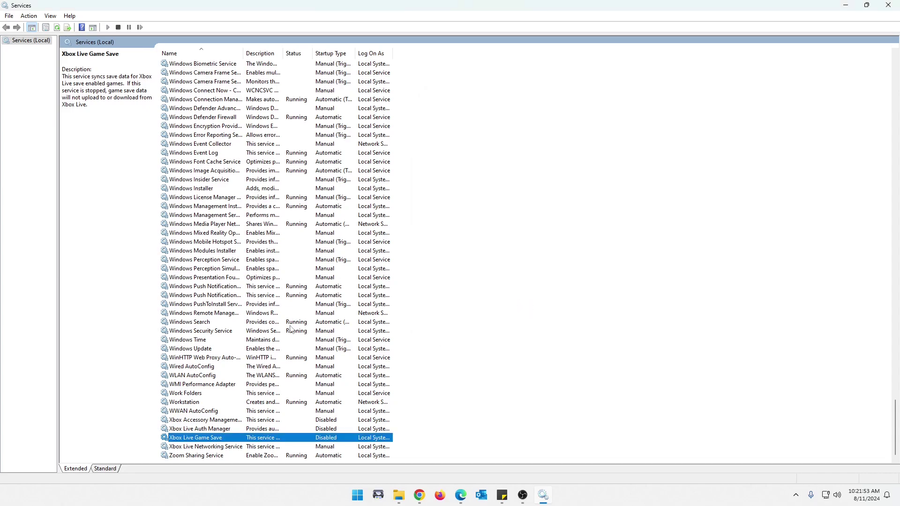
Step: Change the Xbox Live Networking Service startup type to Disabled and apply it
click(267, 448)
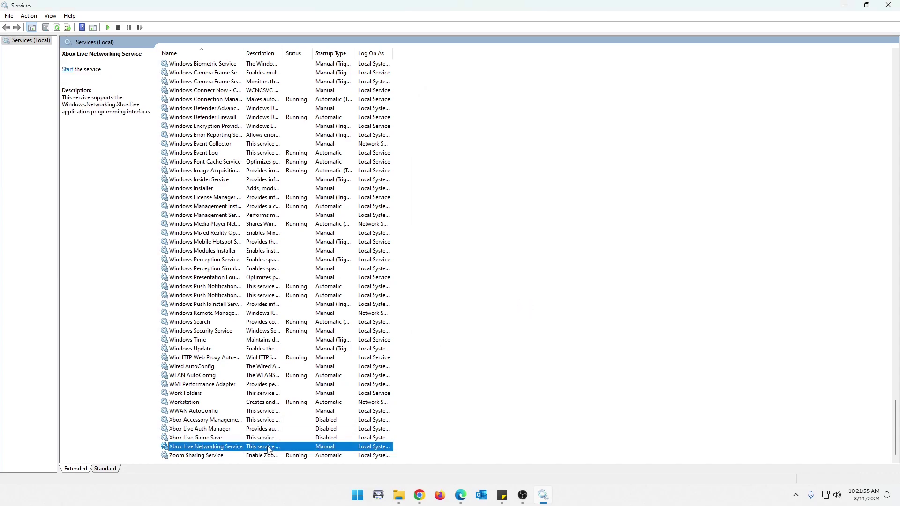
double_click(262, 449)
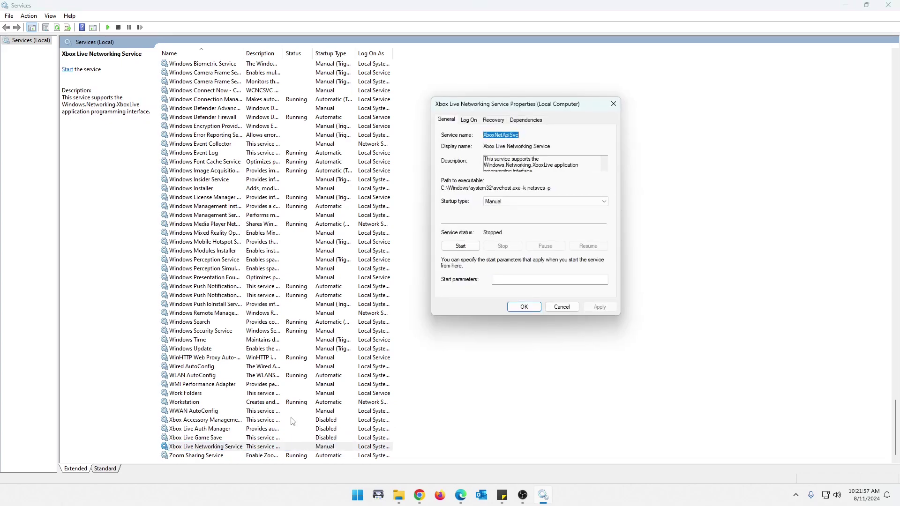
click(501, 201)
click(502, 228)
click(599, 307)
click(522, 307)
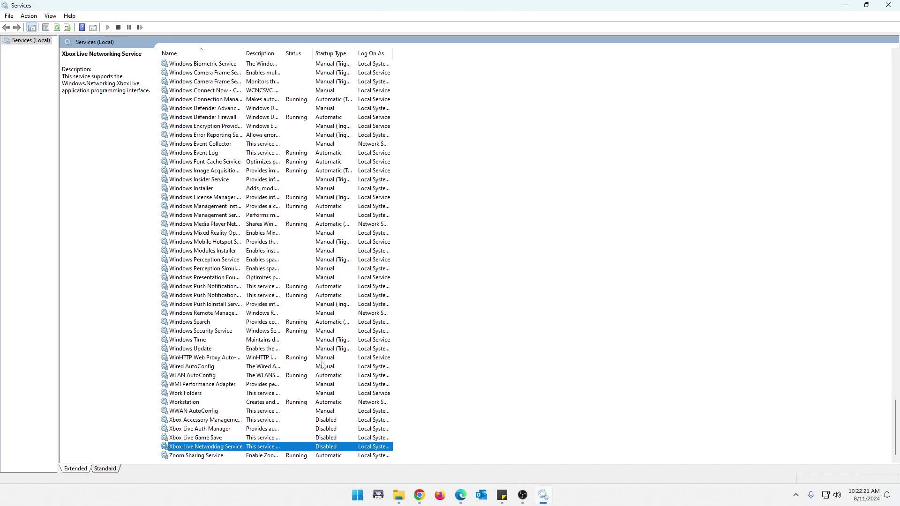
Step: Scroll the services list back to the top at ActiveX Installer
scroll(358, 305, up, 20)
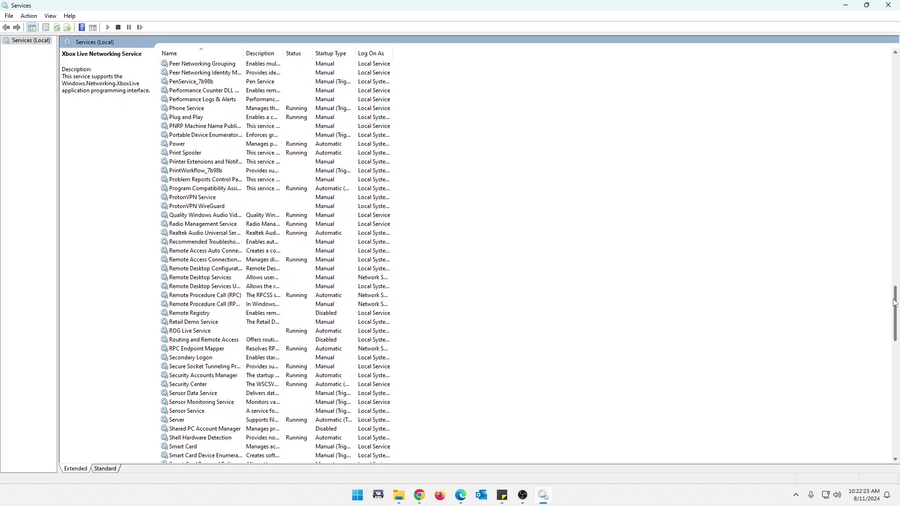
drag(895, 302, 895, 69)
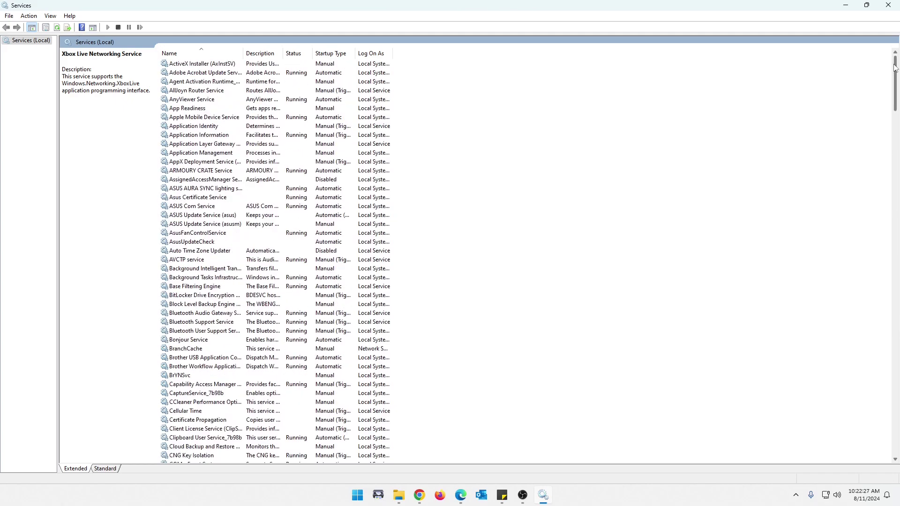